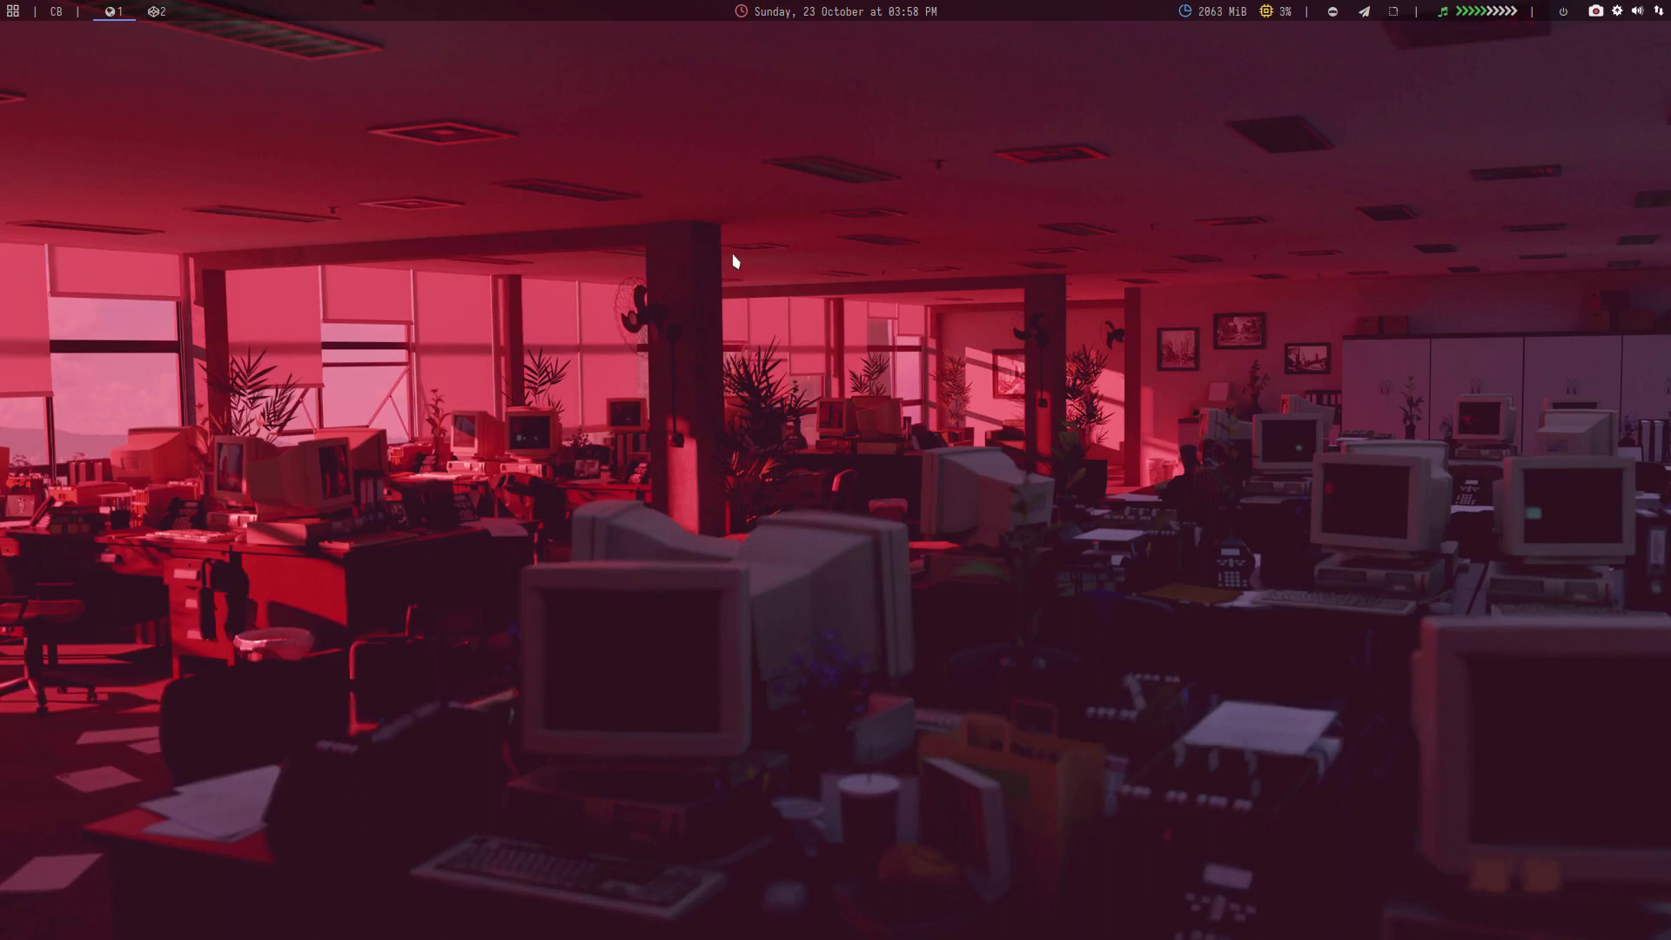
Step: Open an Alacritty terminal showing neofetch and highlight its 'WM: i3' line
key("super+Return")
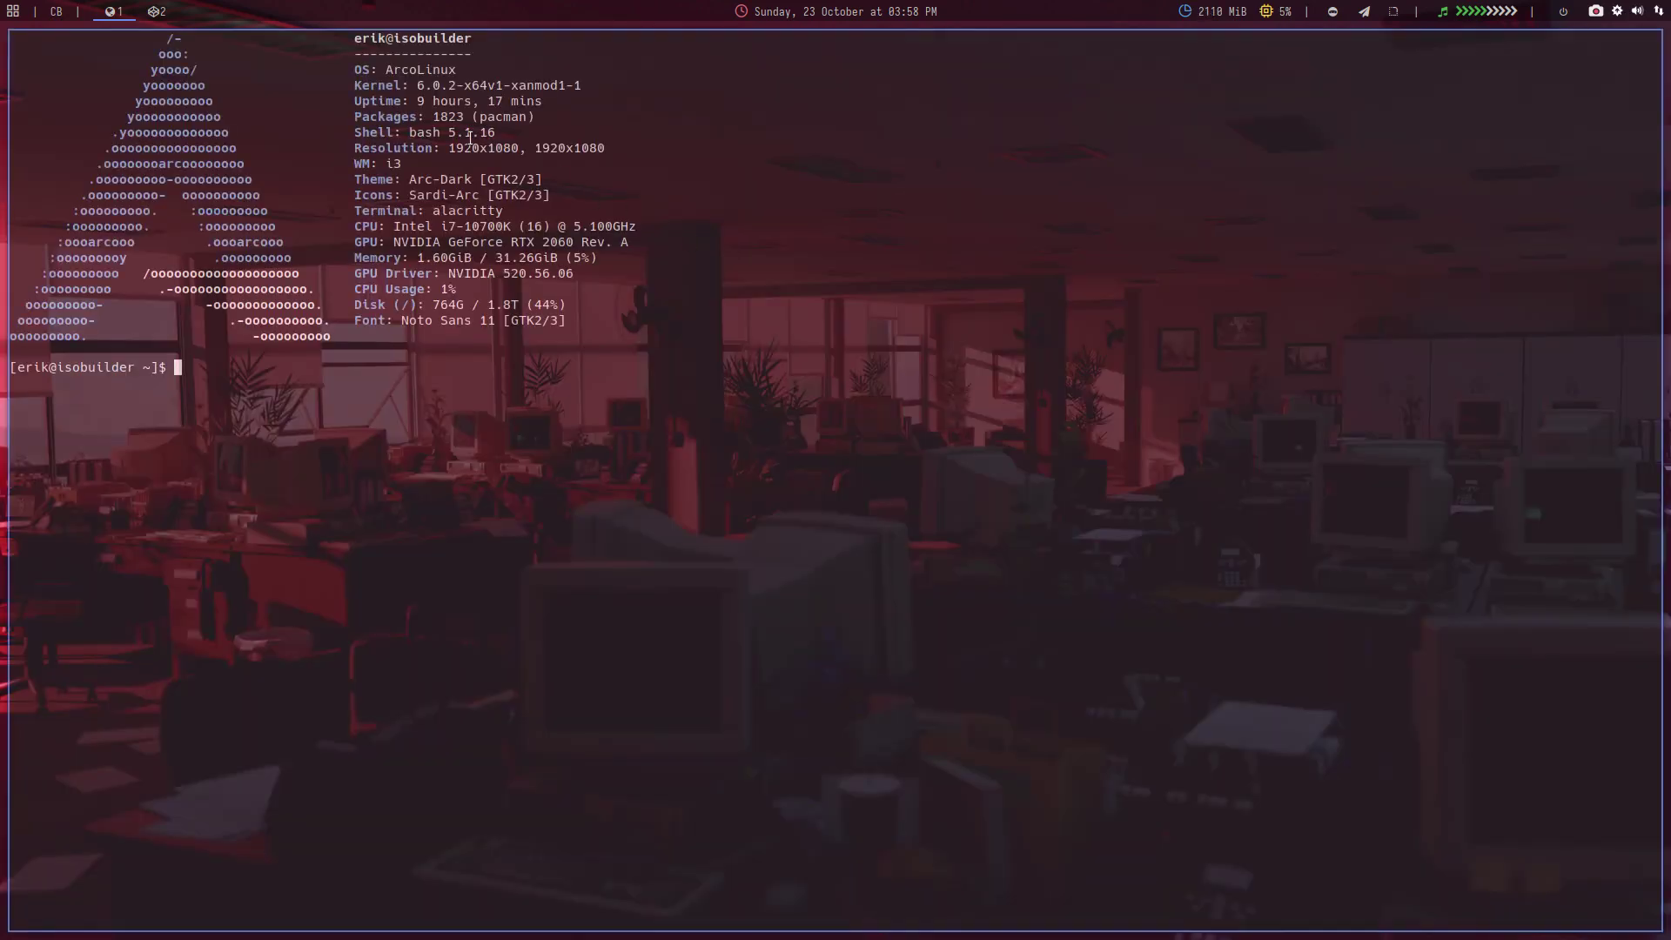
left_click_drag(349, 164, 415, 164)
type("sudo pacman")
Step: Enlarge the terminal font and tab-complete 'sudo pacman -S arcolinux-i3wm-' to list the four packages
key("ctrl+plus")
key("ctrl+plus")
key("ctrl+plus")
key("ctrl+plus")
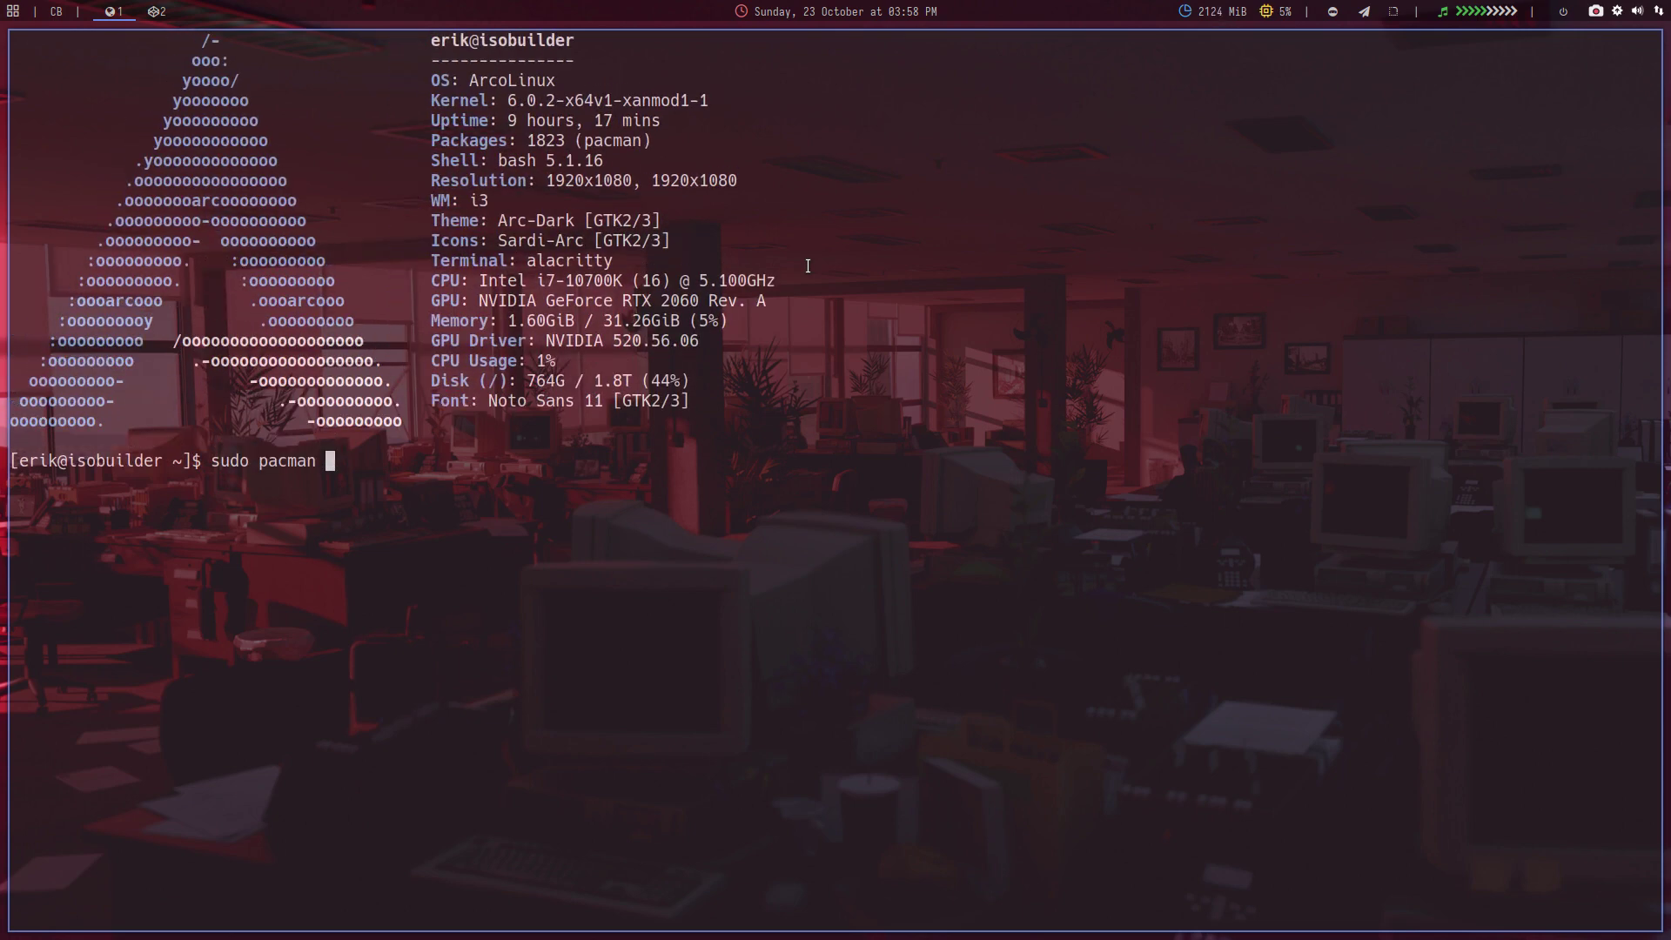
type("-S arcol")
type("inux-")
type("i3wm-")
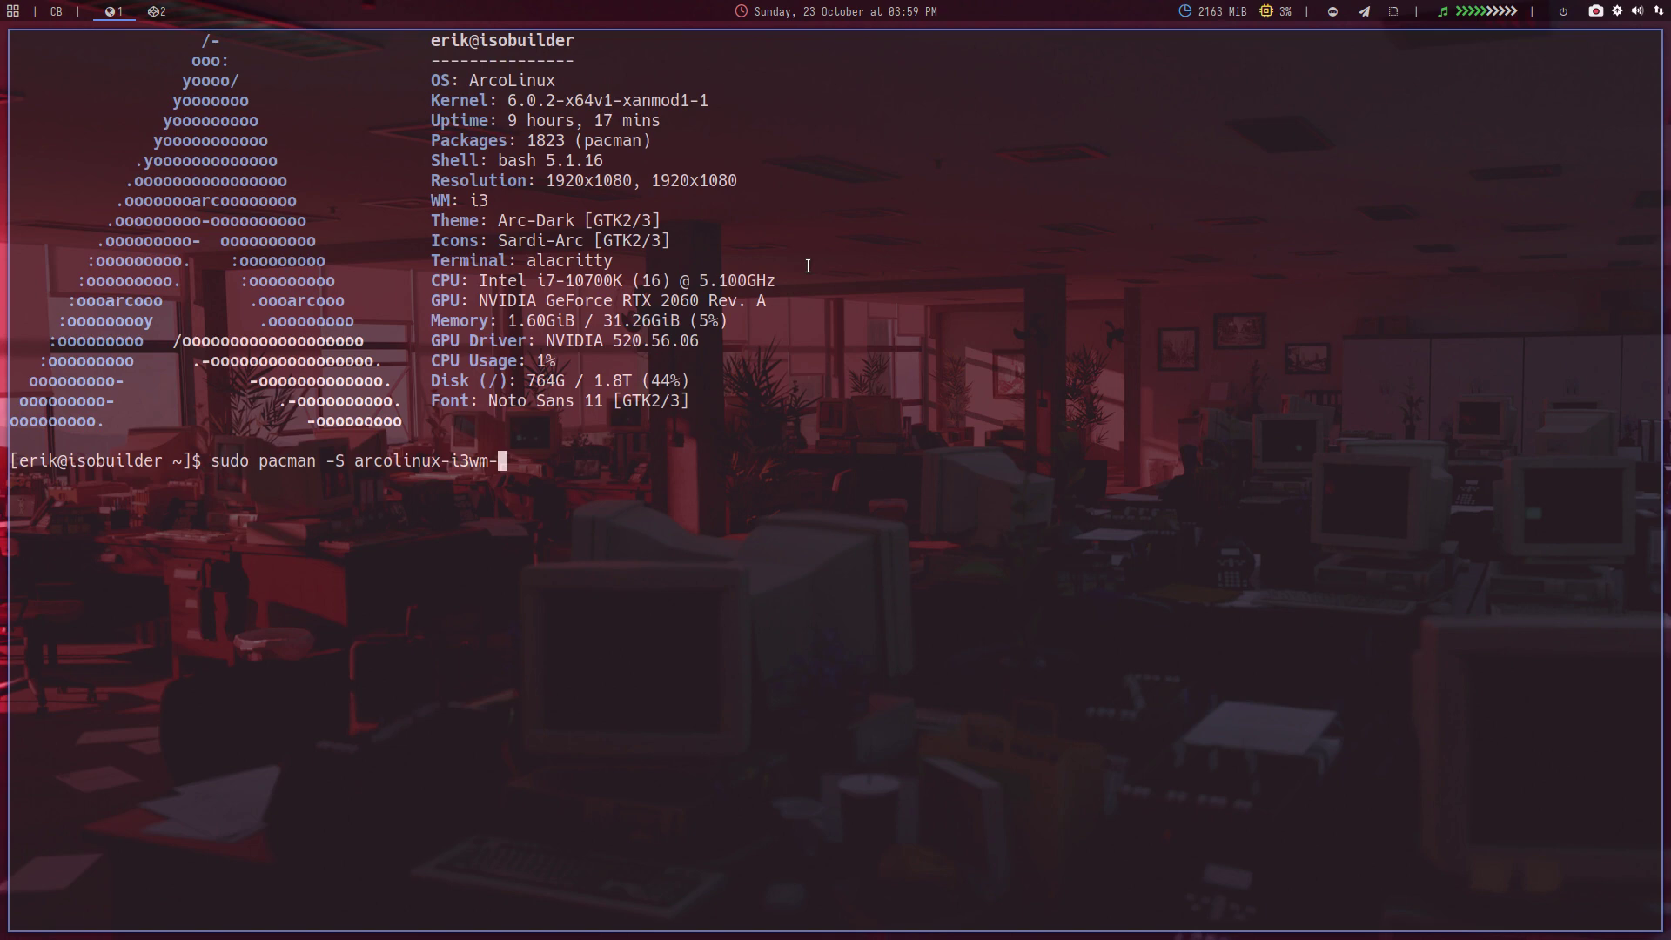
key("Tab")
key("Tab")
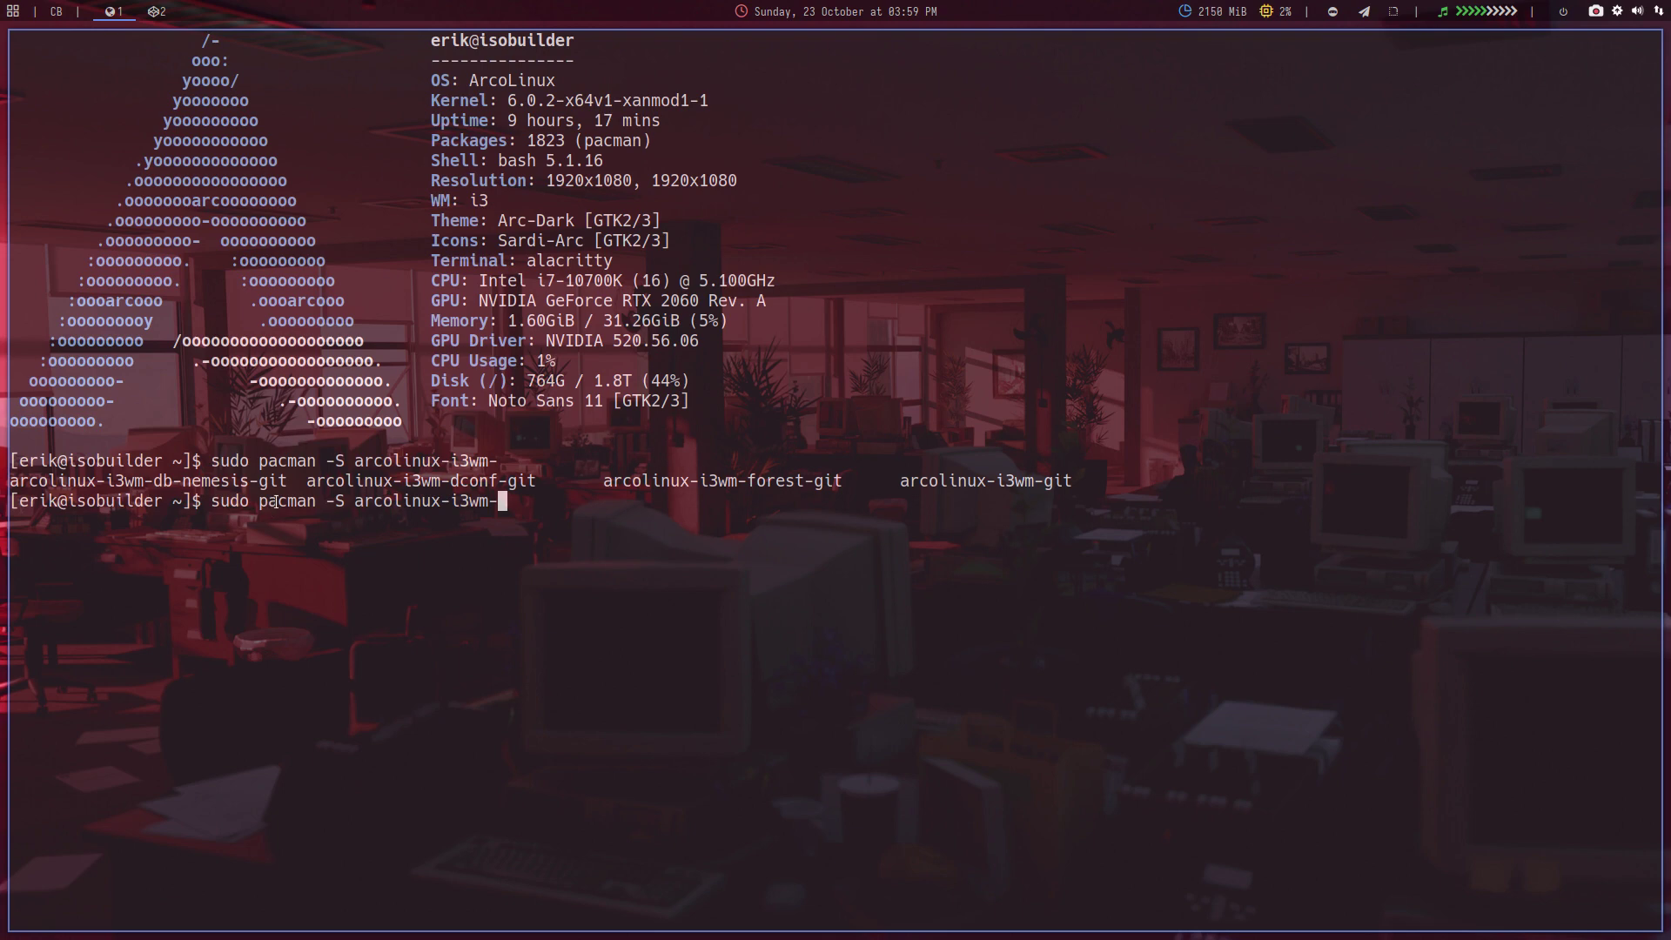
Step: Highlight 'arcolinux-i3wm-db-nemesis-git', then 'arcolinux-i3wm-forest-git' in the package list
left_click_drag(286, 480, 3, 493)
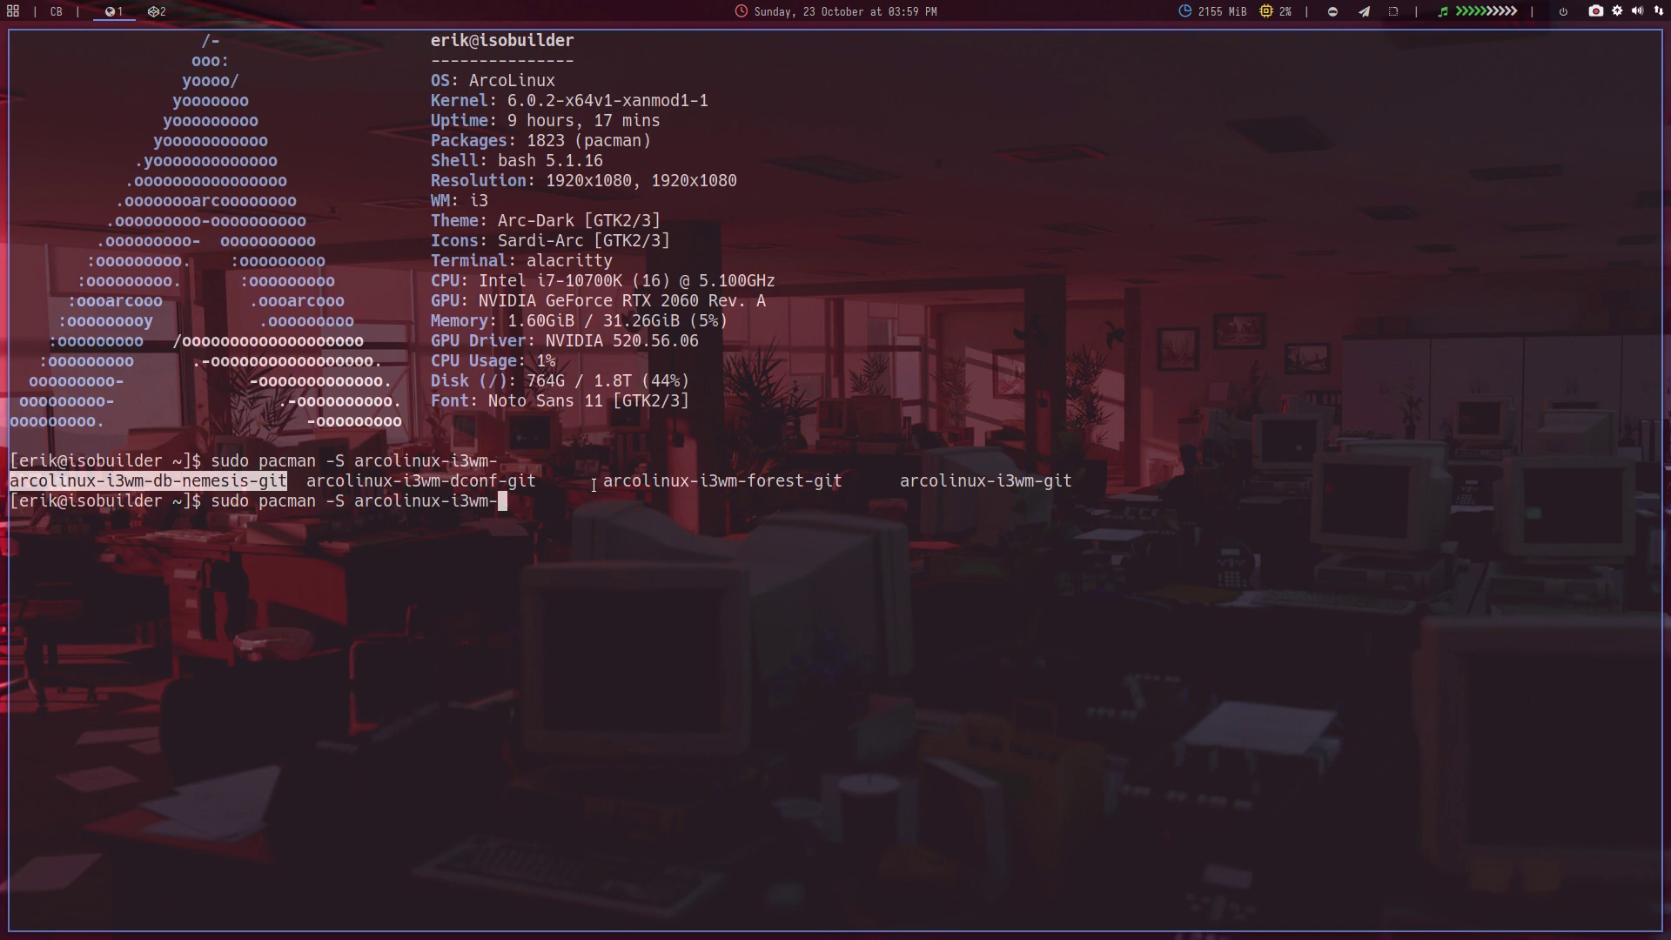
left_click_drag(593, 481, 842, 483)
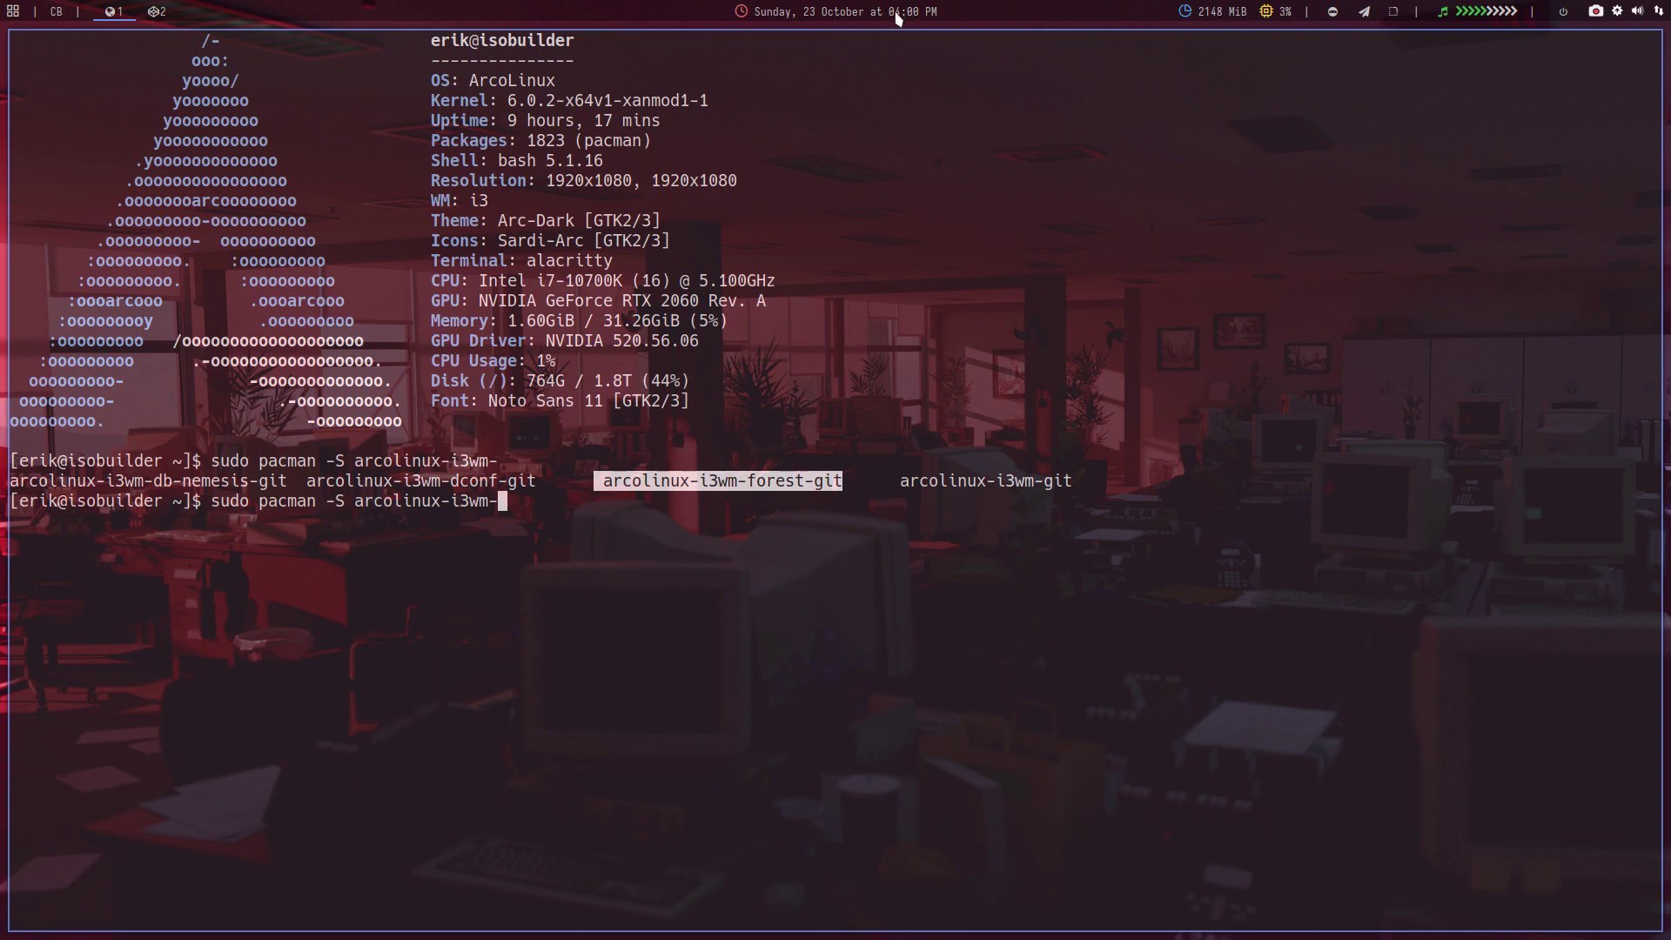
Step: Search the rofi app launcher for 'usb' tools, then close it
left_click(14, 10)
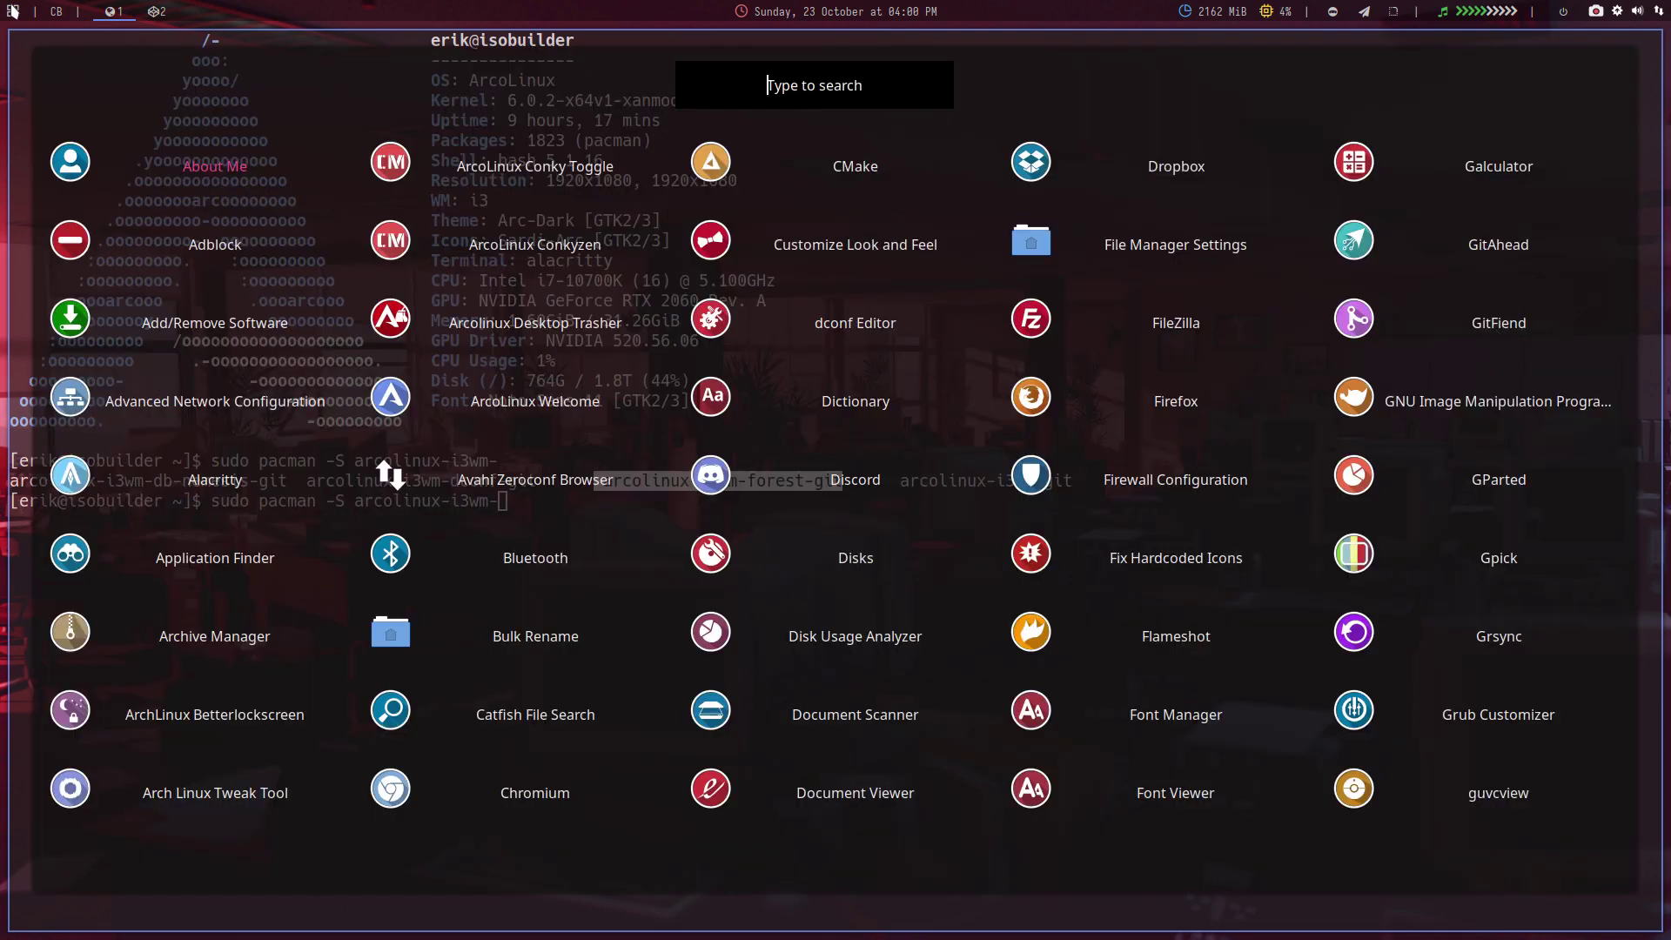
type("su")
key("BackSpace")
key("BackSpace")
type("usb")
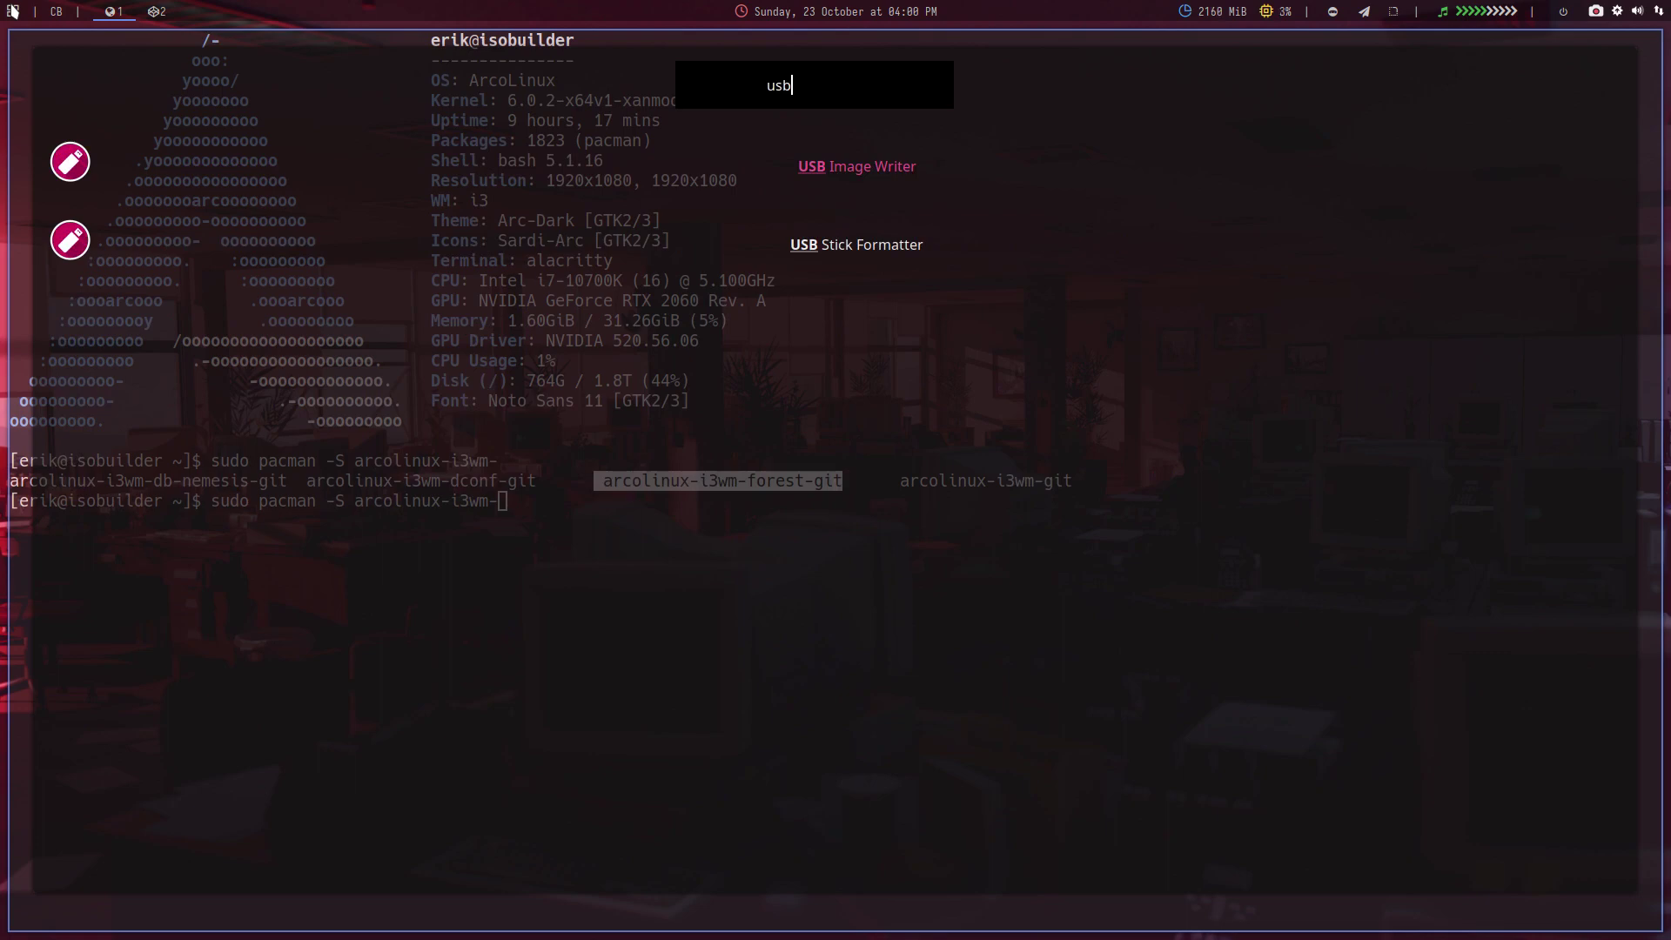
key("Escape")
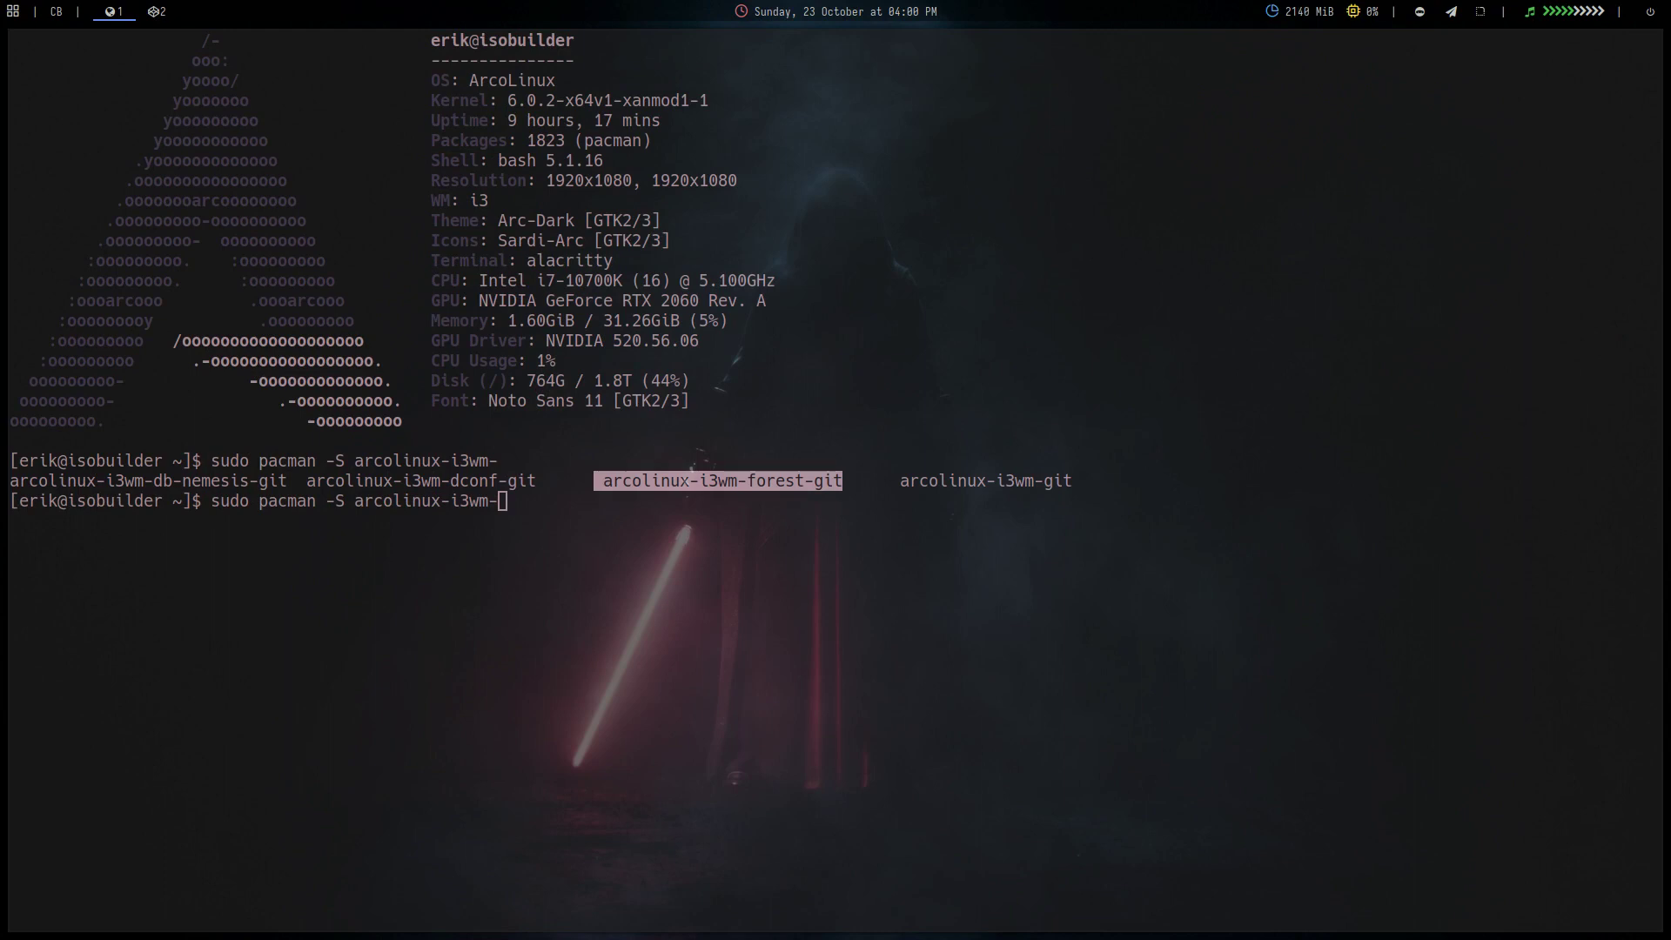
Step: Cycle the wallpaper from polybar to a science-icons image, then to the red office scene
left_click(58, 15)
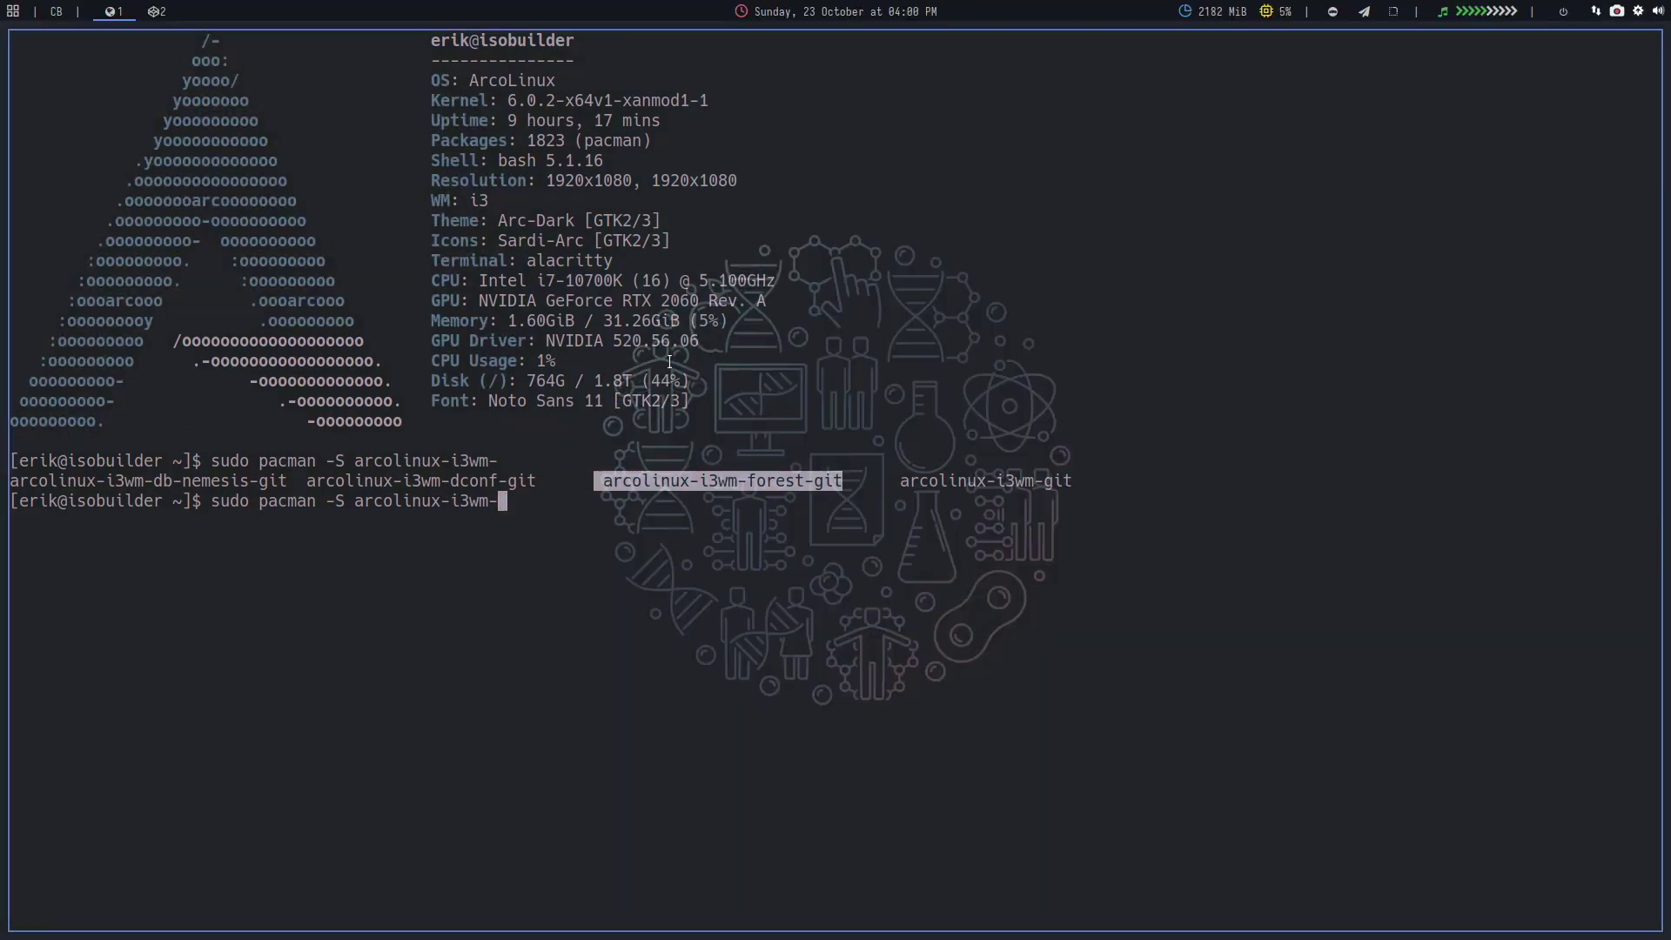
left_click(59, 16)
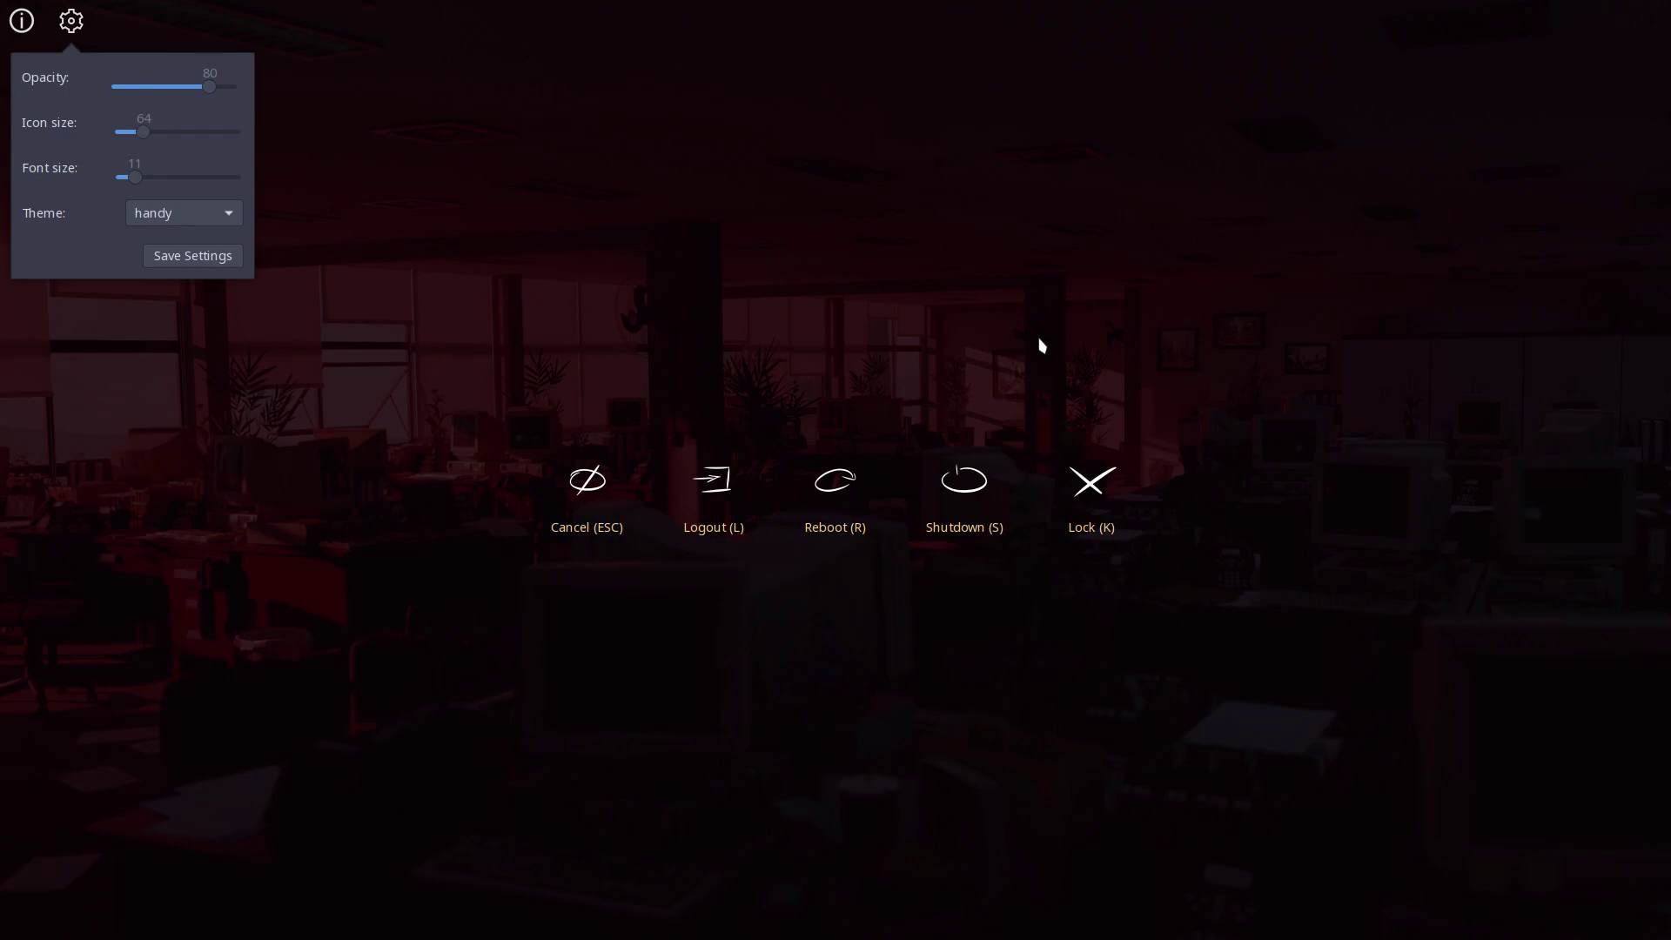
Step: Cancel ArcoLinux Logout, returning to the Alacritty terminal over the red office wallpaper
key("Escape")
key("Escape")
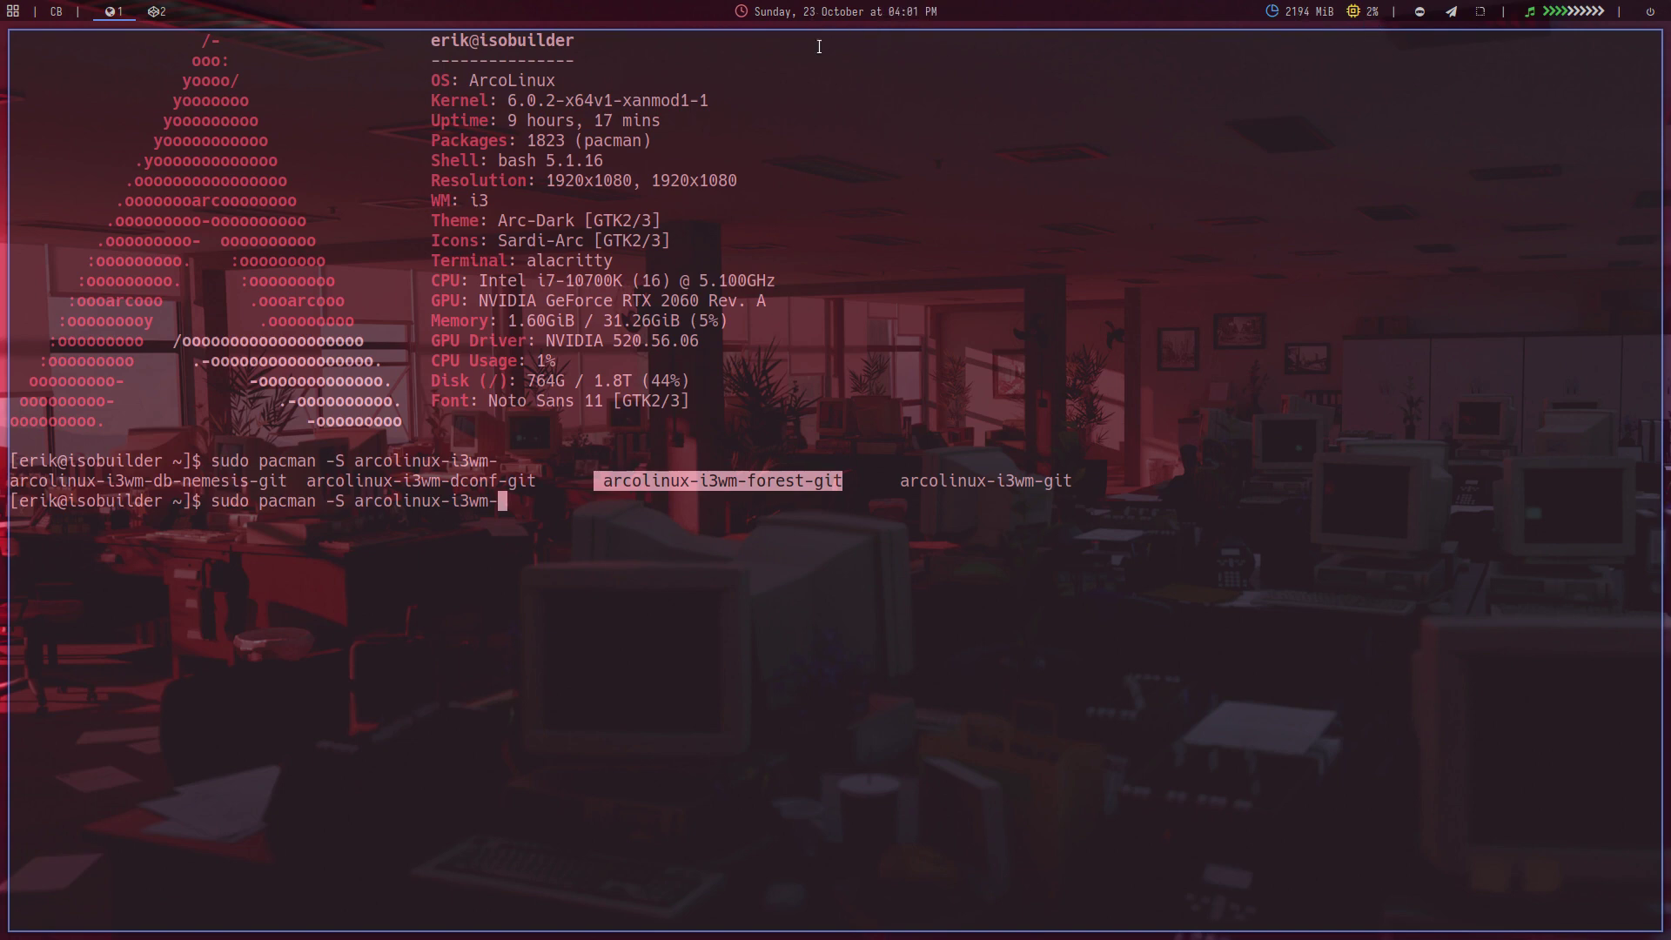
Step: Toggle the polybar clock to its long date format and back, then go to workspace 3
left_click(825, 12)
left_click(826, 14)
key("super+3")
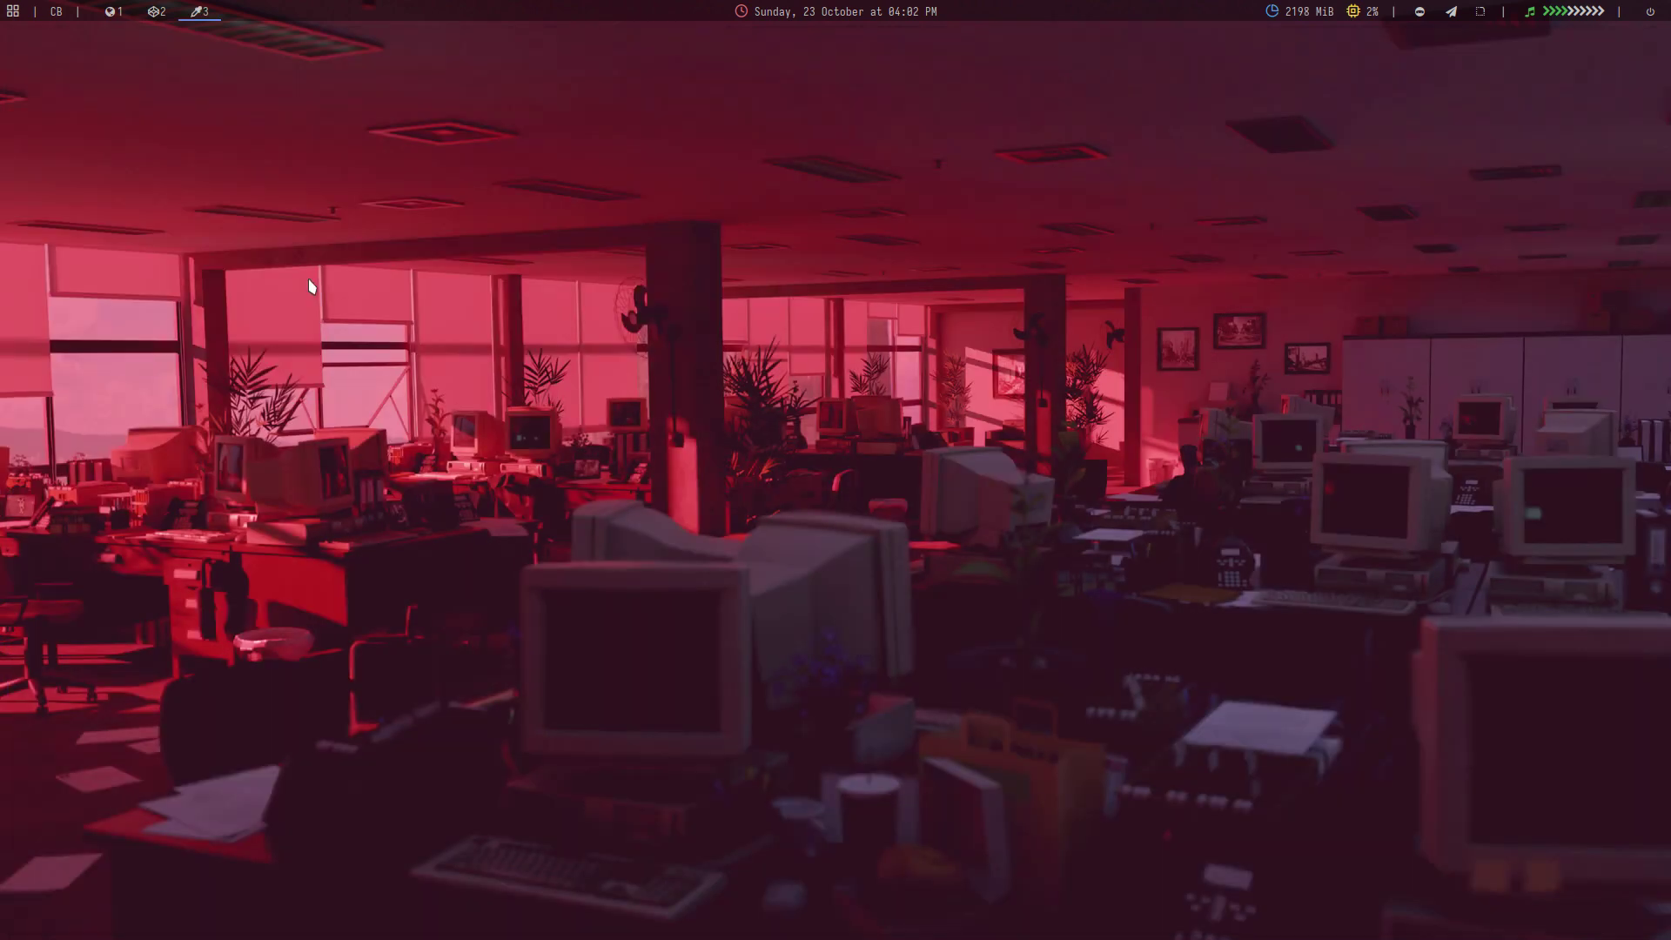
Step: Open an Alacritty terminal on workspace 3 and another on workspace 4
key("super+Return")
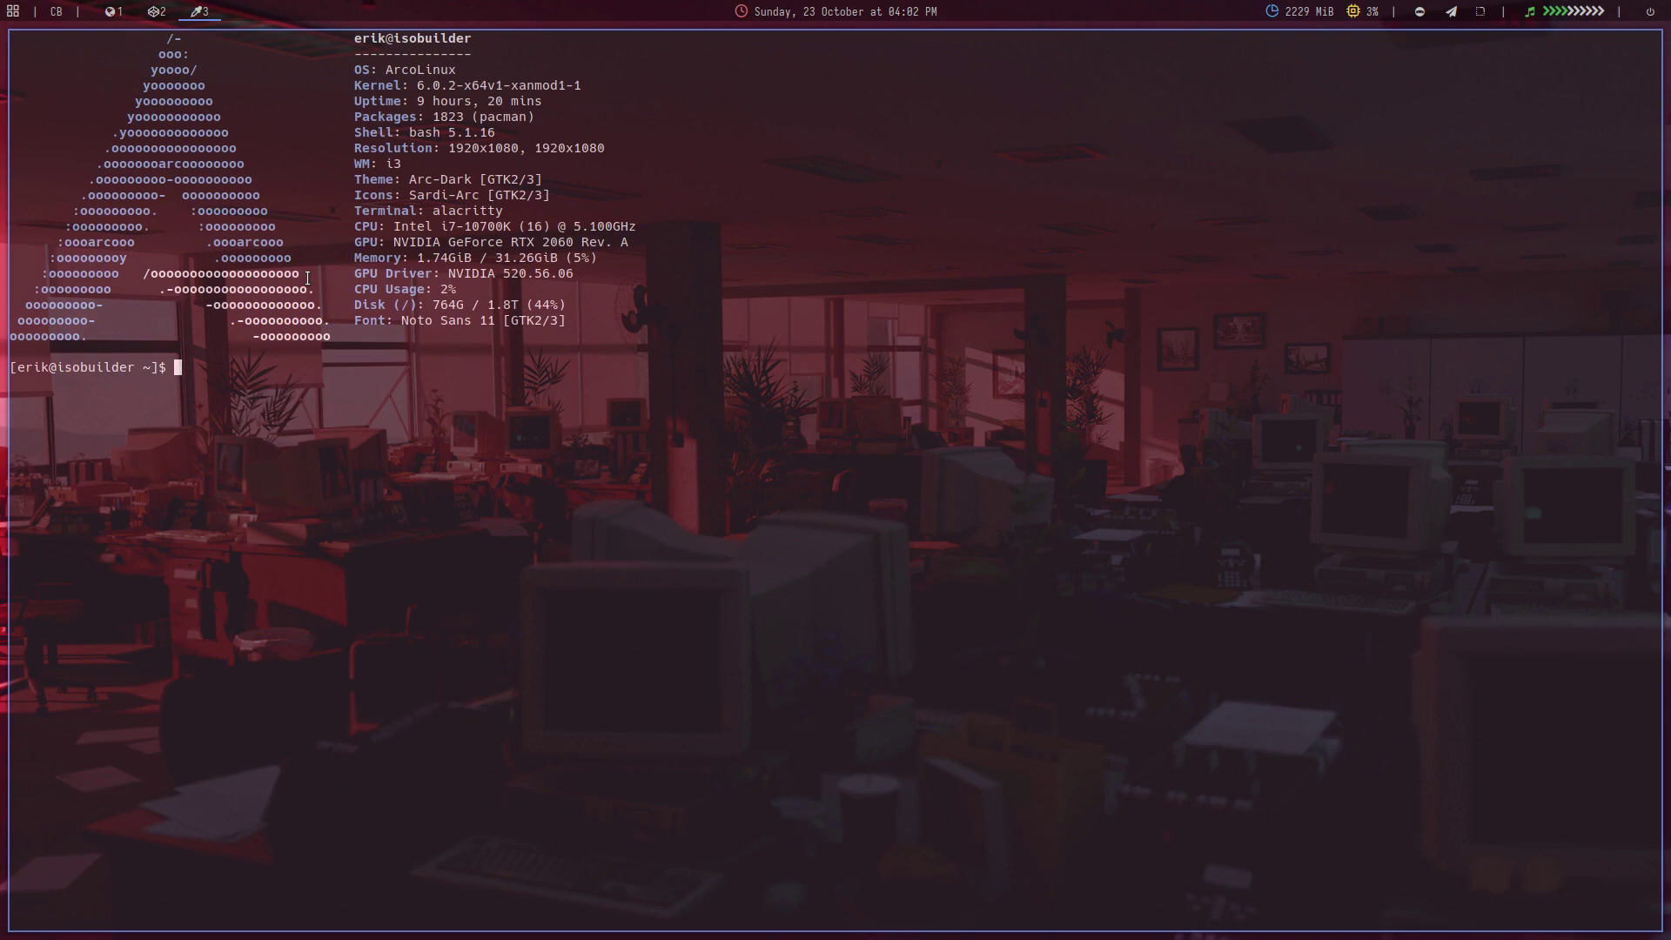
key("super+4")
left_click(237, 19)
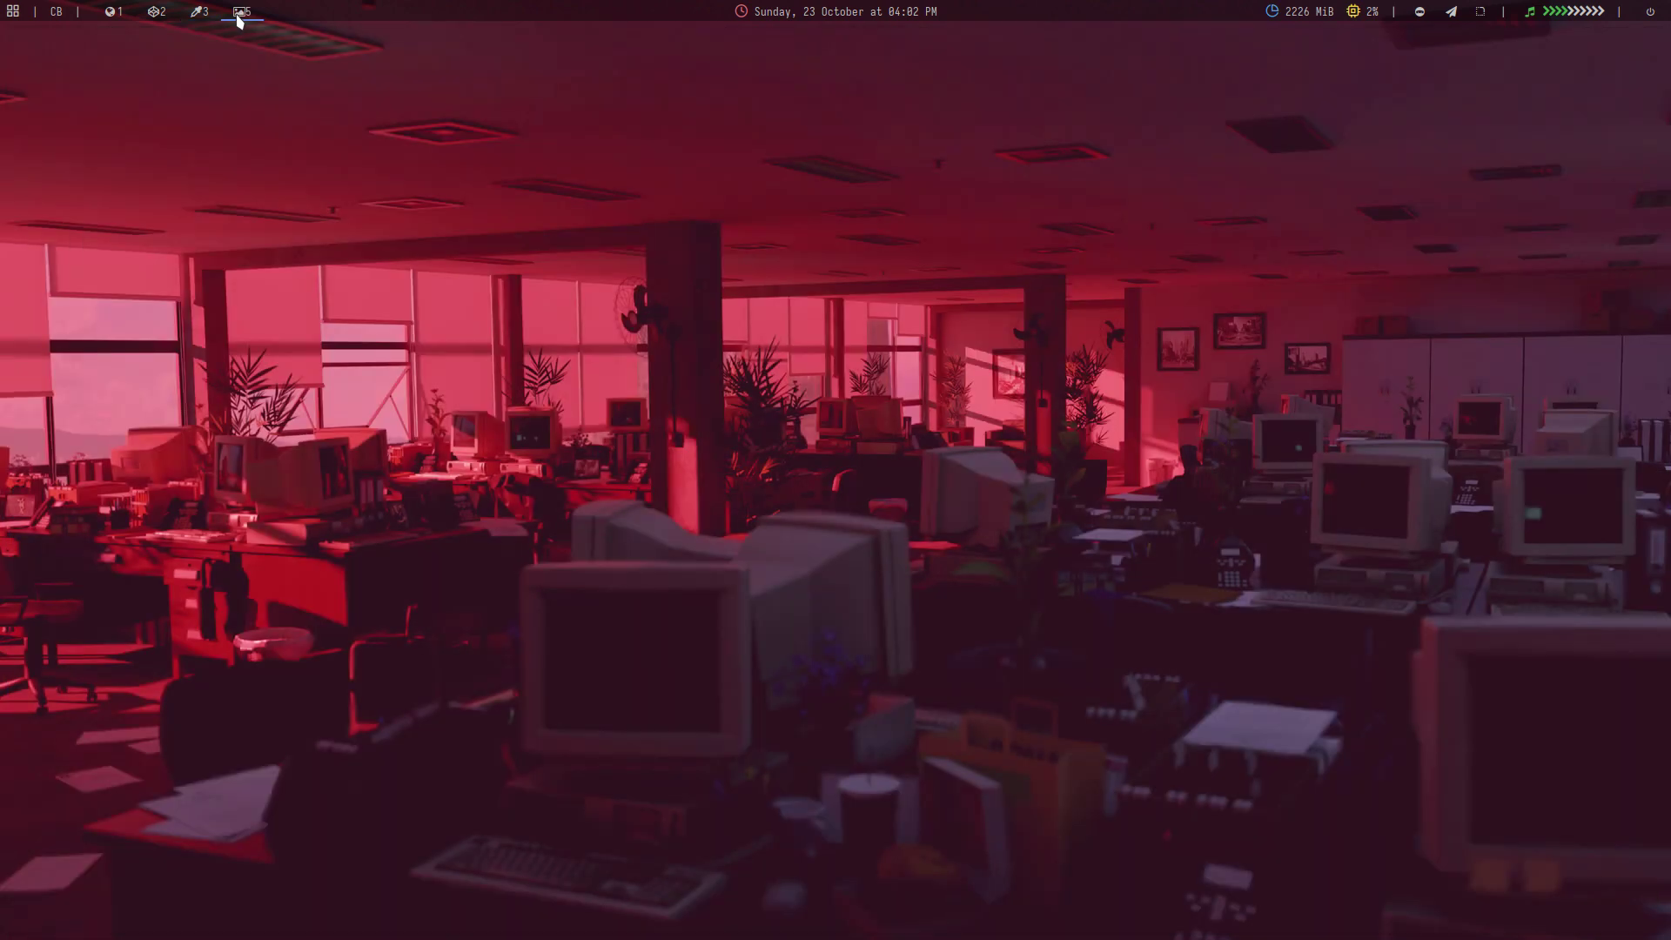
key("super+Return")
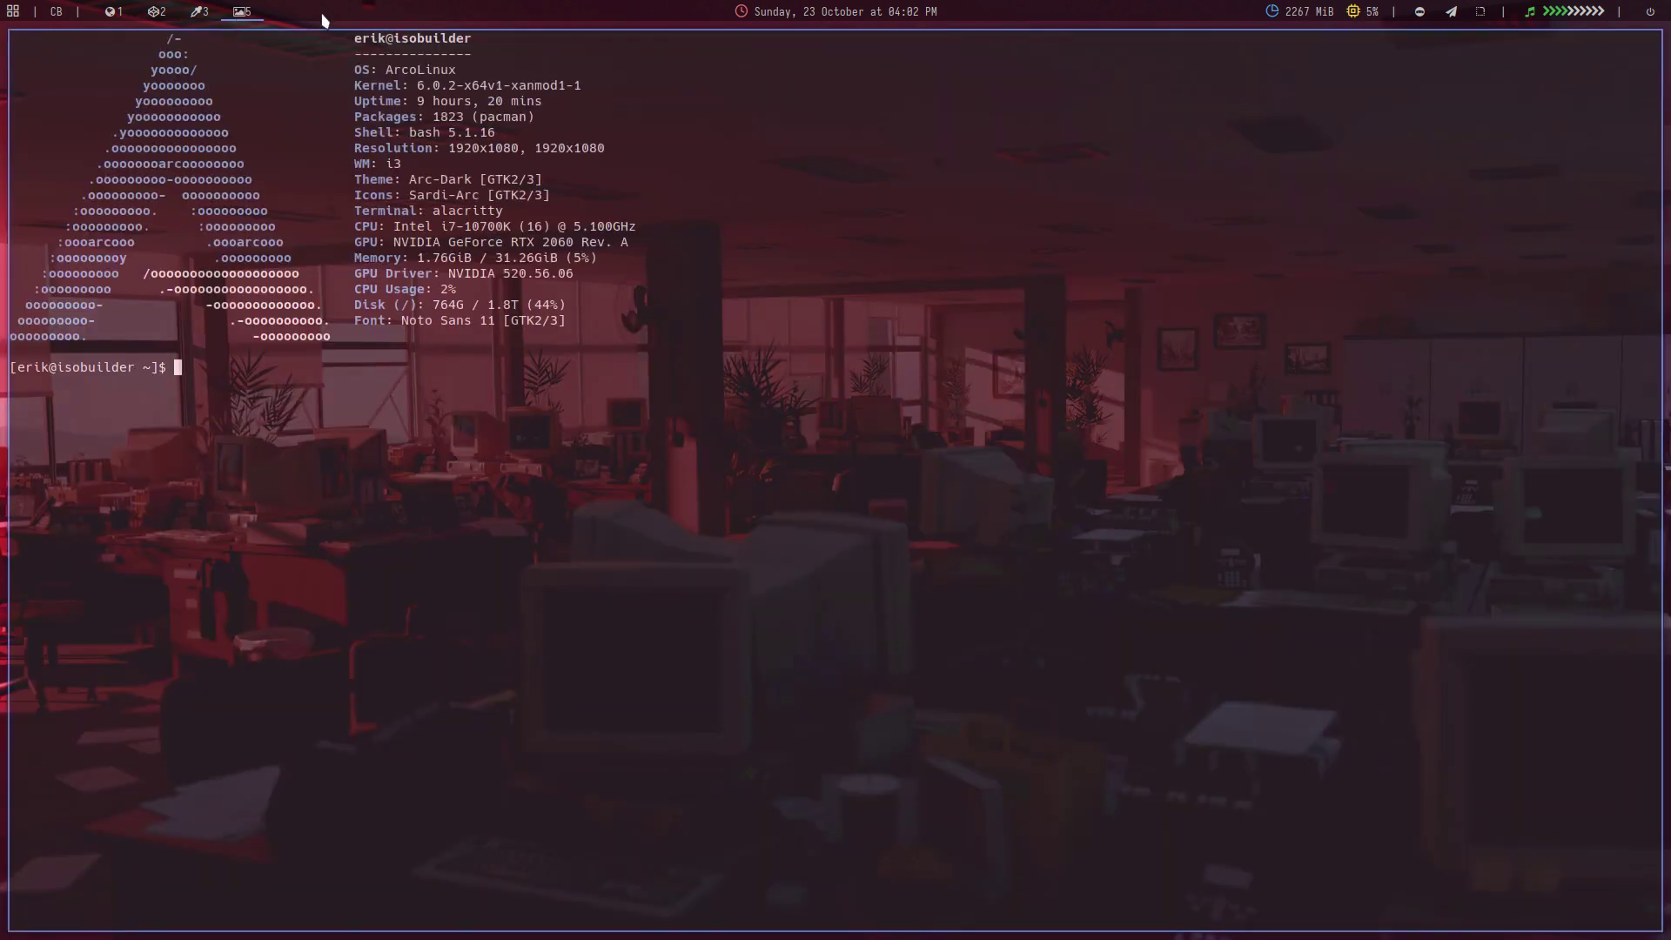